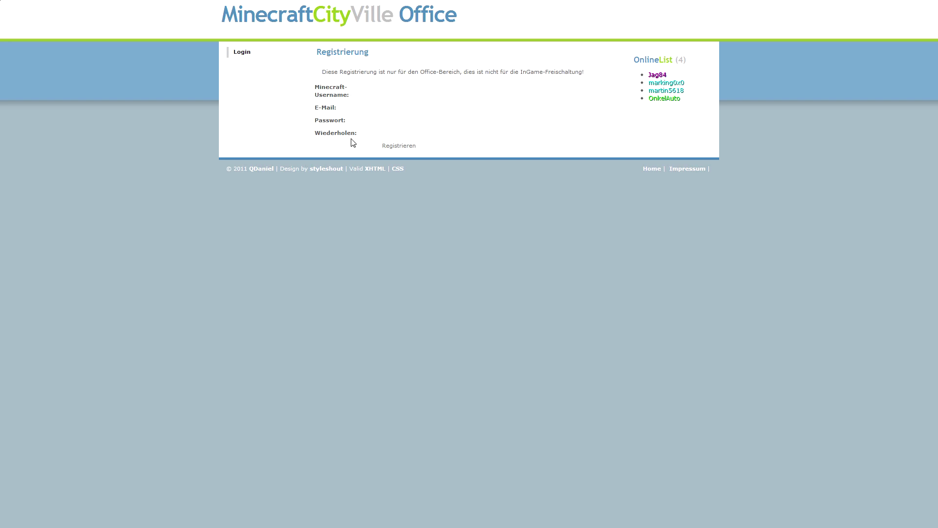
Fill in the Minecraft username, the suggested e-mail address, the password and its repeat.
click(385, 95)
text(R0ckzo0r)
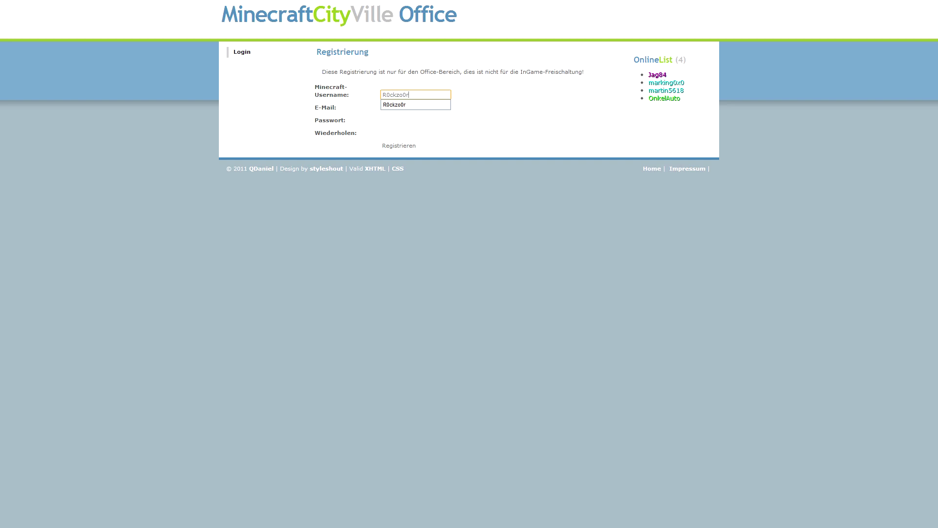
key(Tab)
key(Down)
key(Down)
key(Return)
key(Tab)
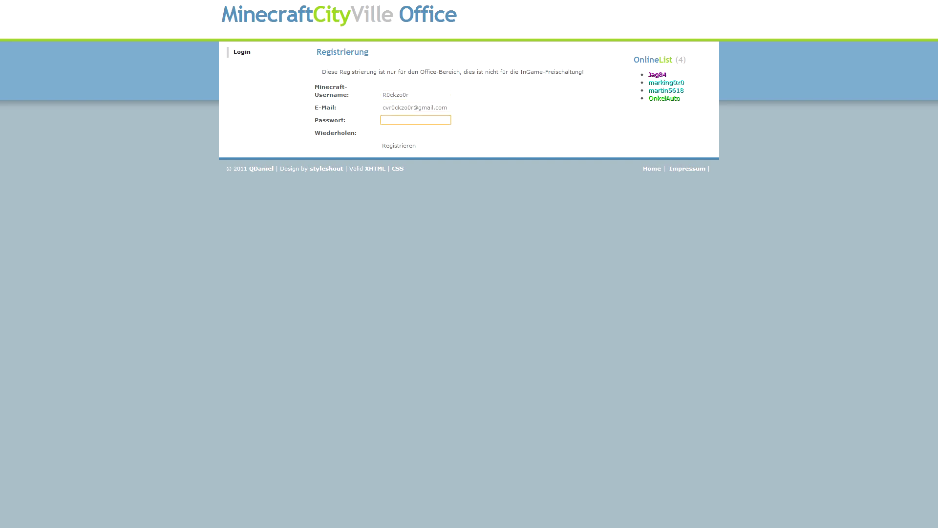
text(•••••••)
key(Tab)
text(•••••••••)
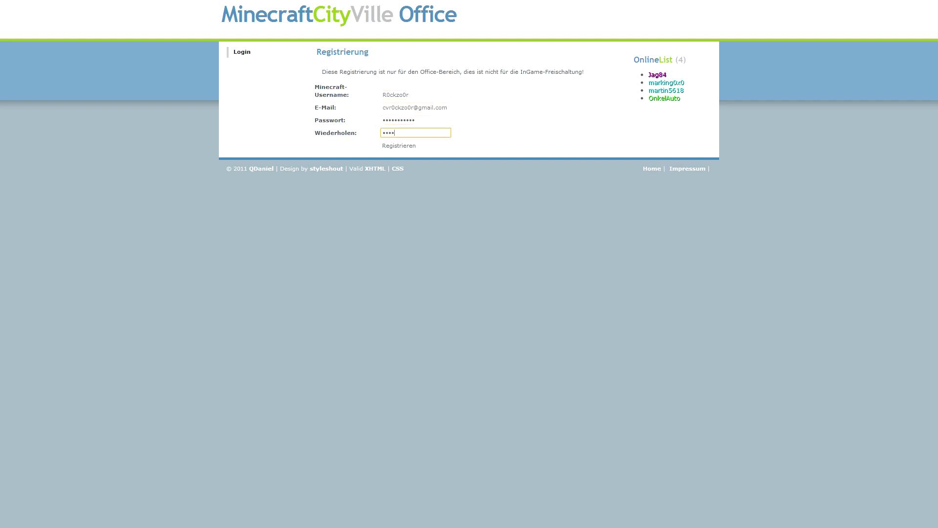
text(••)
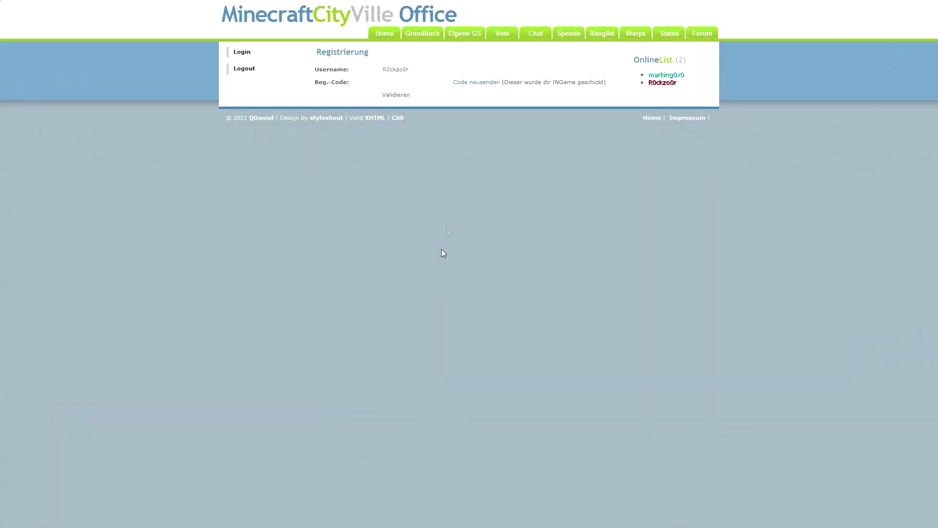
Enter the in-game registration code from the autocomplete suggestion and validate it.
click(416, 82)
text(x)
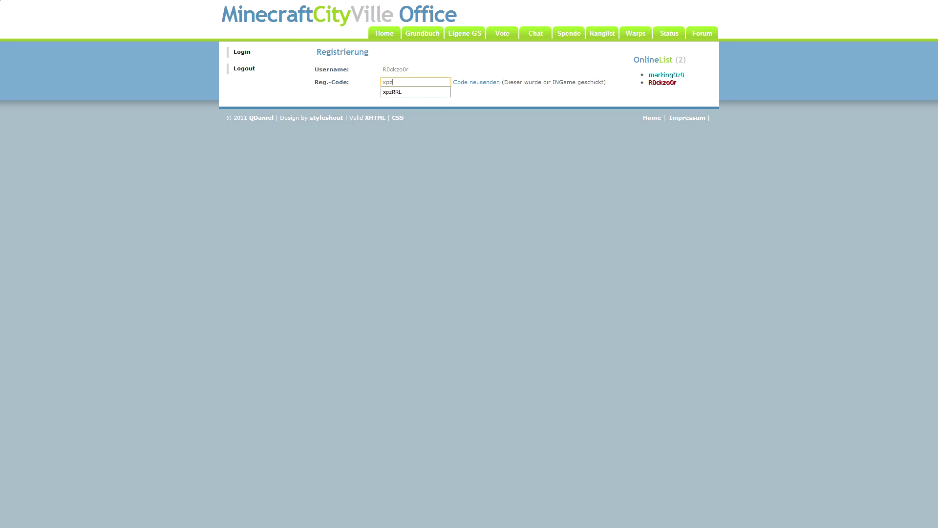
text(pz)
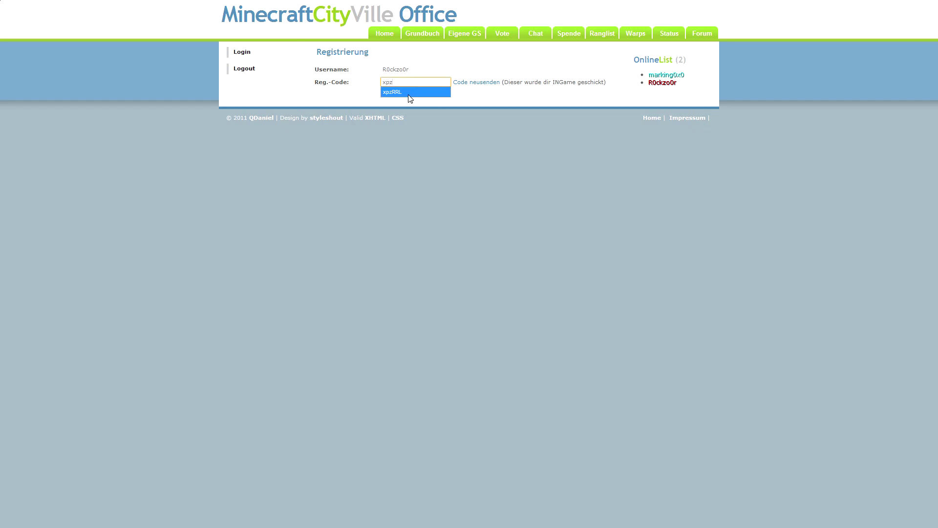
text(RRL)
key(Down)
key(Return)
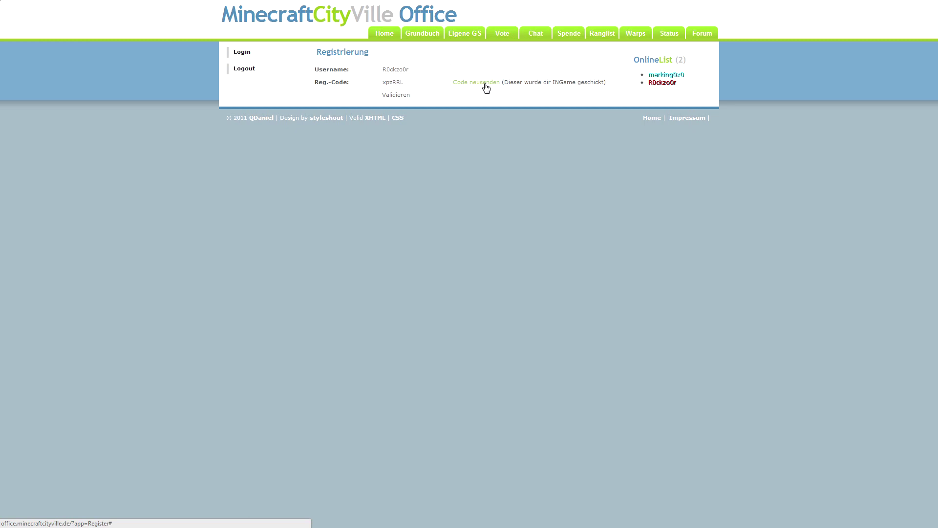
drag(402, 82, 382, 82)
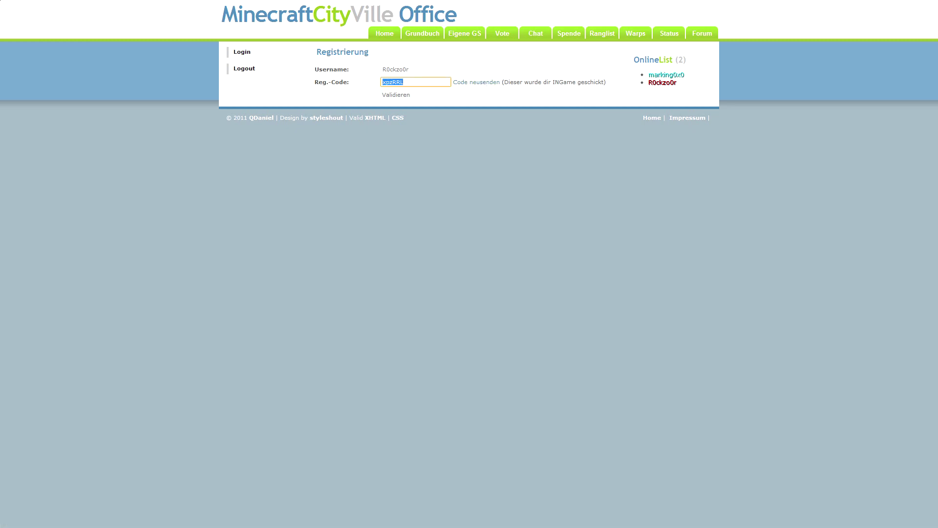
click(400, 96)
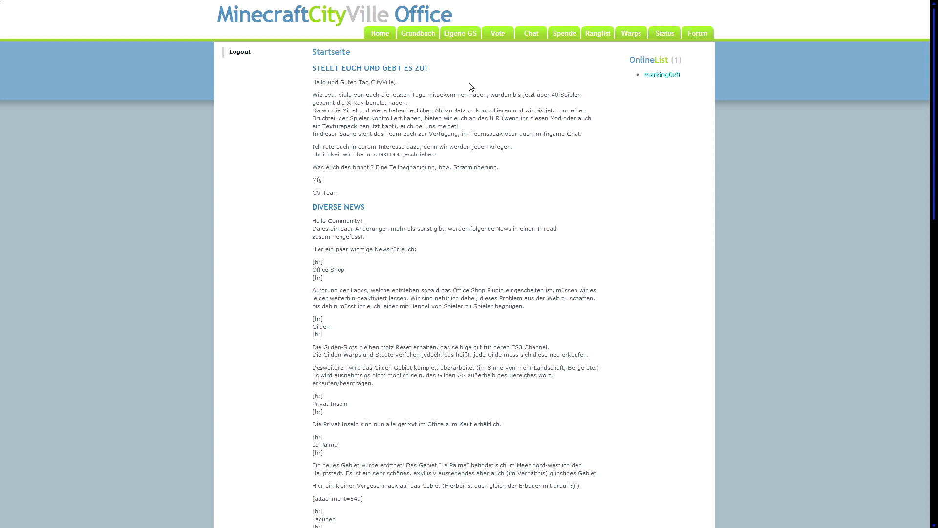
Open the Grundbuch and filter it to show only free plots.
click(416, 39)
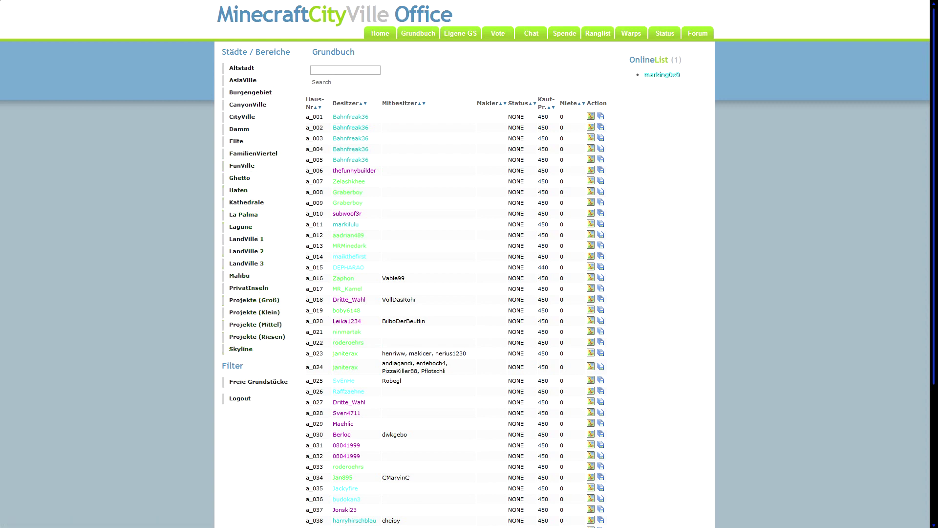
drag(244, 367, 223, 366)
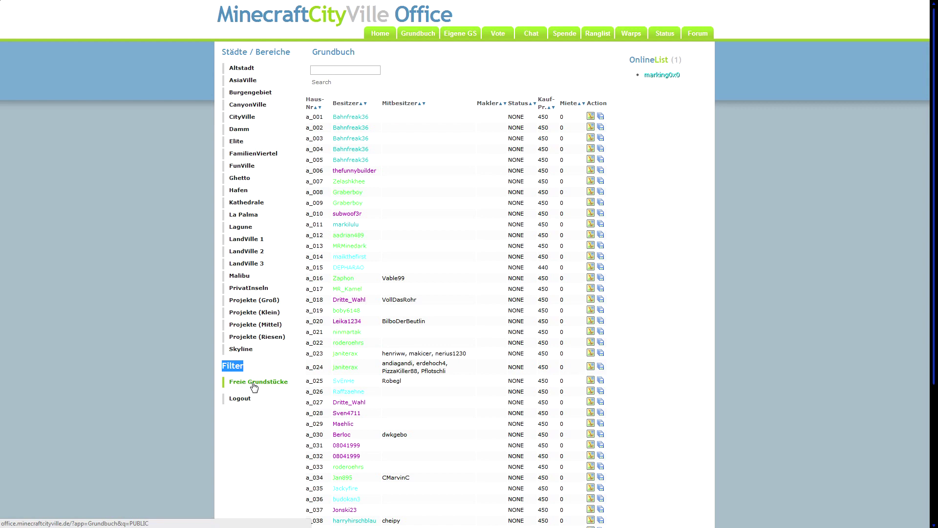
click(264, 373)
click(234, 386)
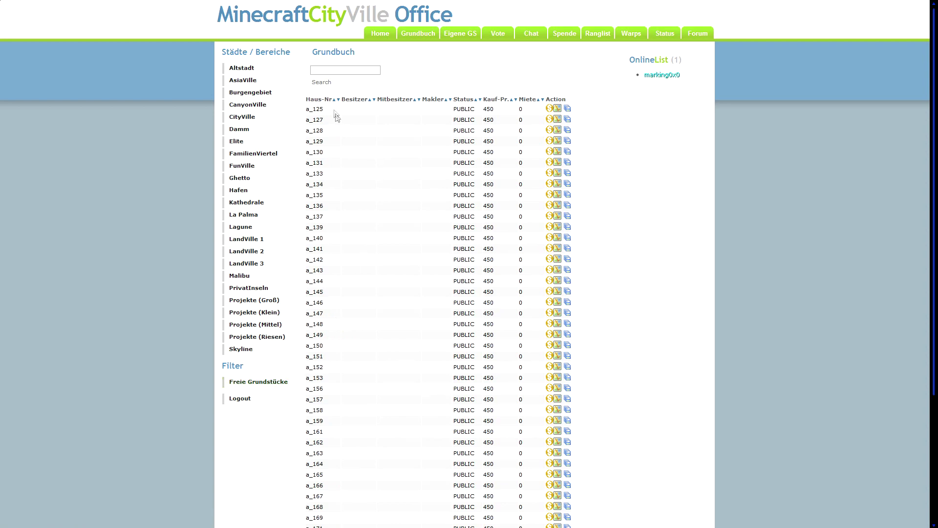
scroll(341, 131, down, 5)
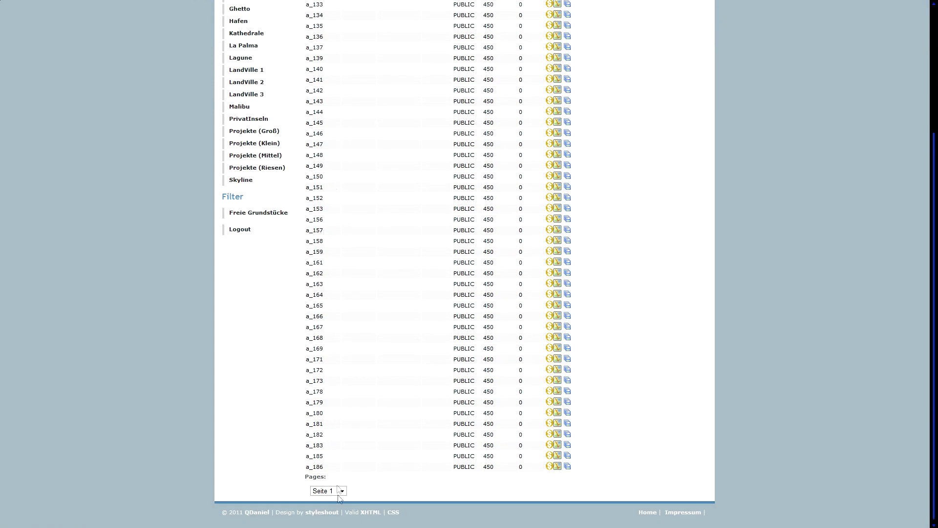
click(342, 490)
drag(343, 358, 344, 473)
click(269, 443)
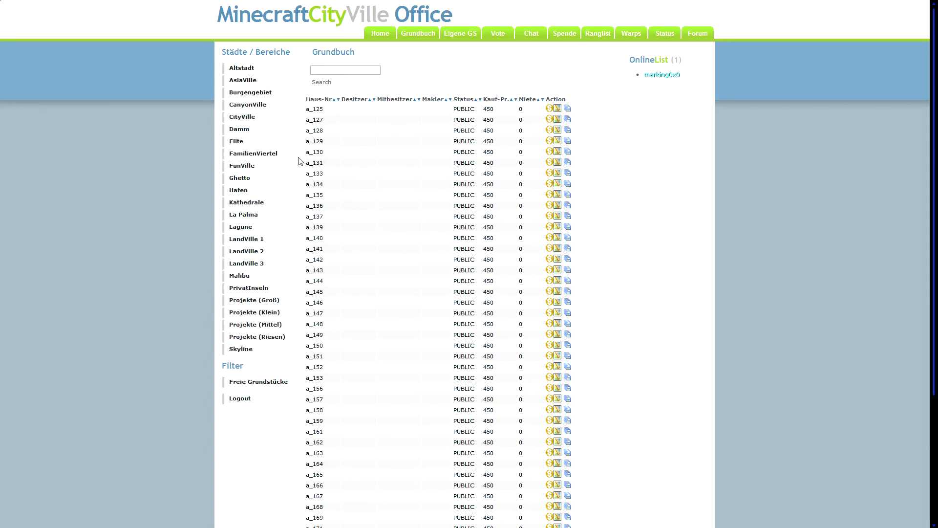
Show Ghetto district plots, go to 'Seite 10' and mark ghetto_0453.
click(251, 179)
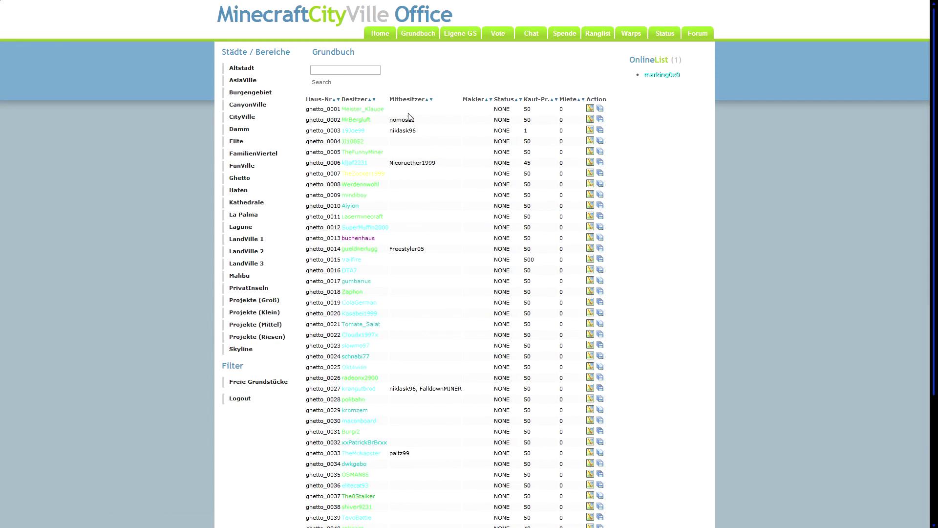
scroll(404, 114, down, 4)
click(343, 491)
click(347, 480)
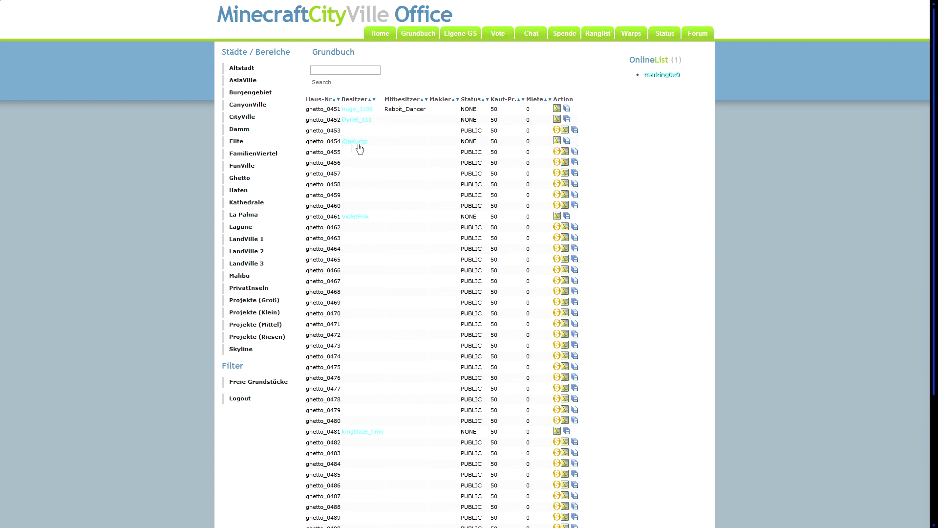
drag(306, 131, 360, 135)
click(362, 134)
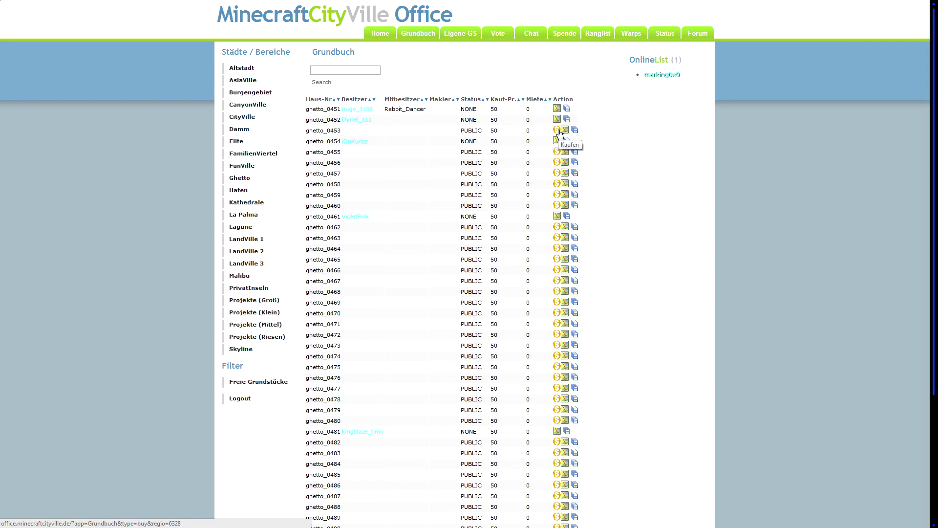
Buy plot ghetto_0453 via the Kaufen icon and confirm the purchase for 50.
click(560, 132)
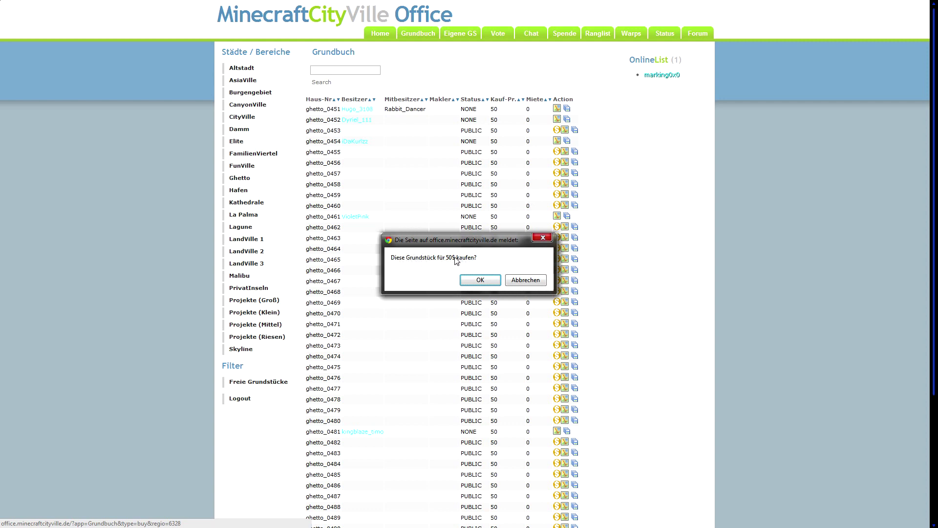
click(480, 280)
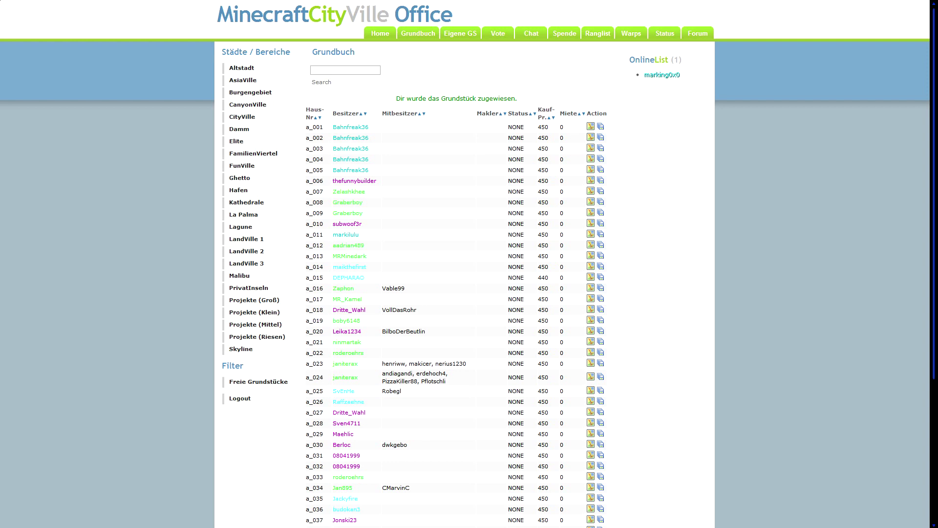
drag(592, 129, 489, 123)
Switch to the 'Eigene GS' tab and highlight the ghetto_0453 row.
click(458, 34)
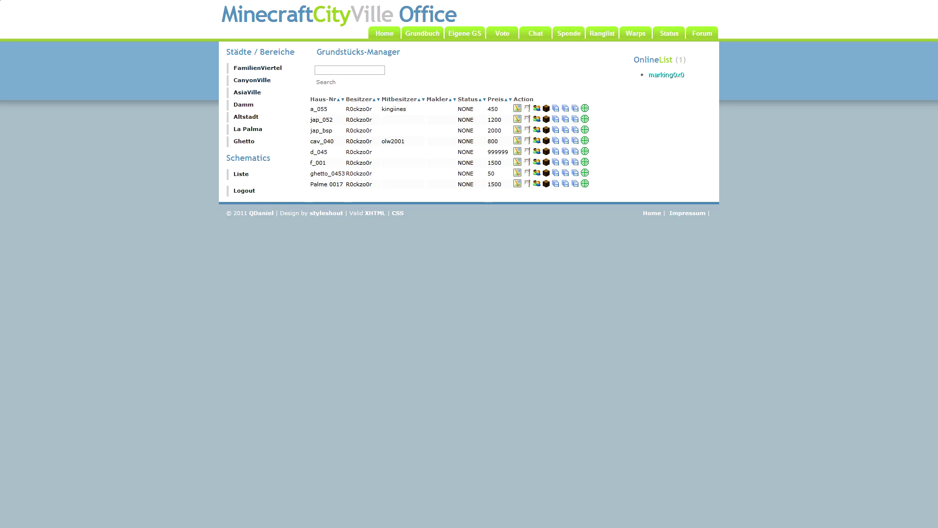
drag(310, 174, 585, 174)
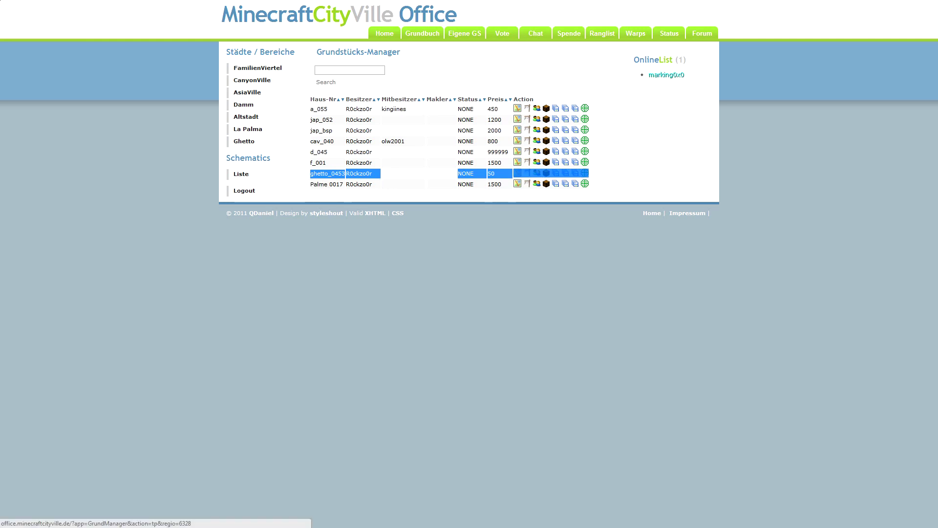
click(408, 176)
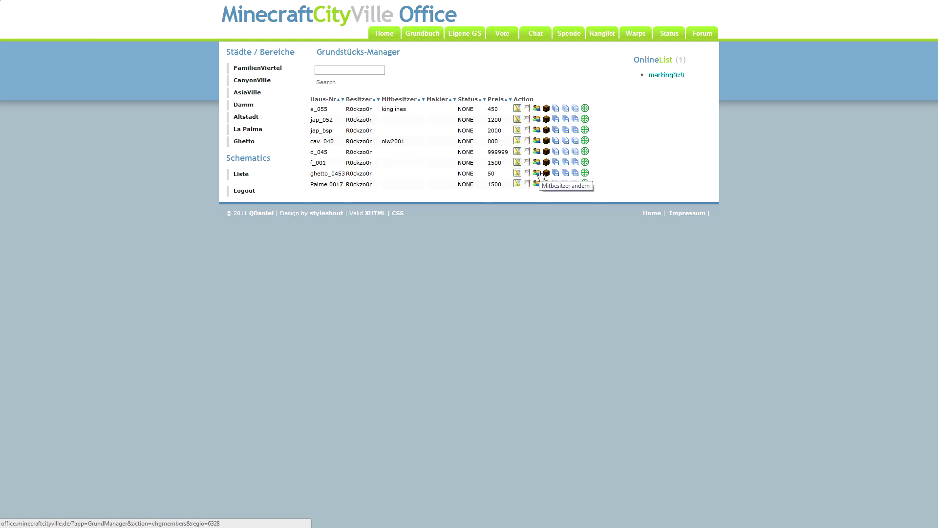
click(537, 173)
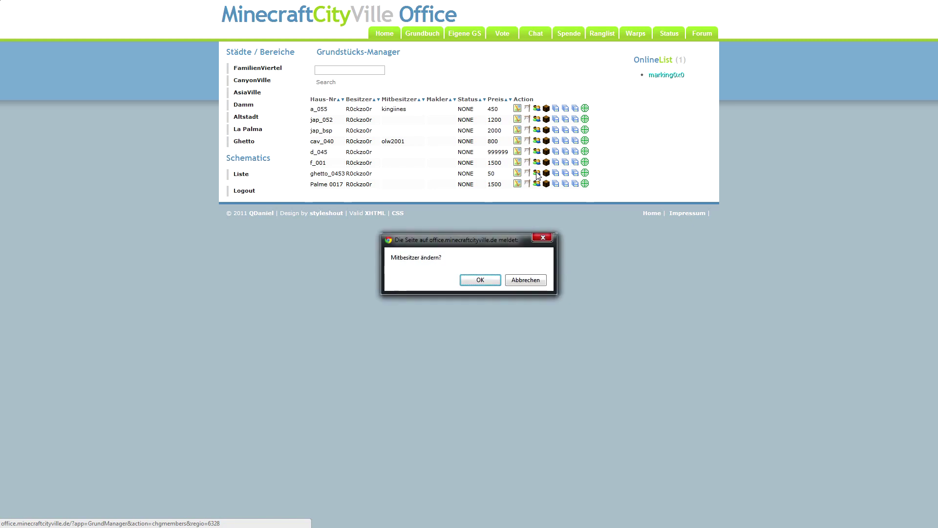
click(479, 280)
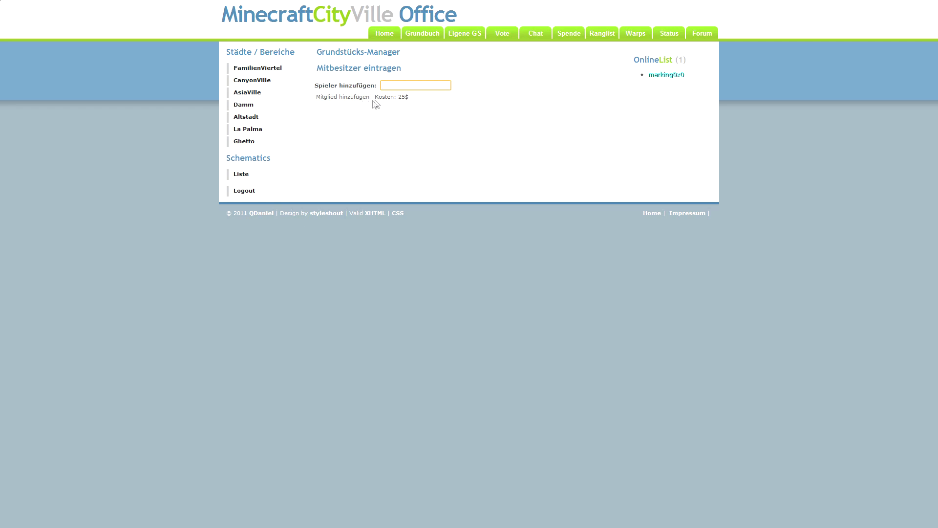
click(464, 39)
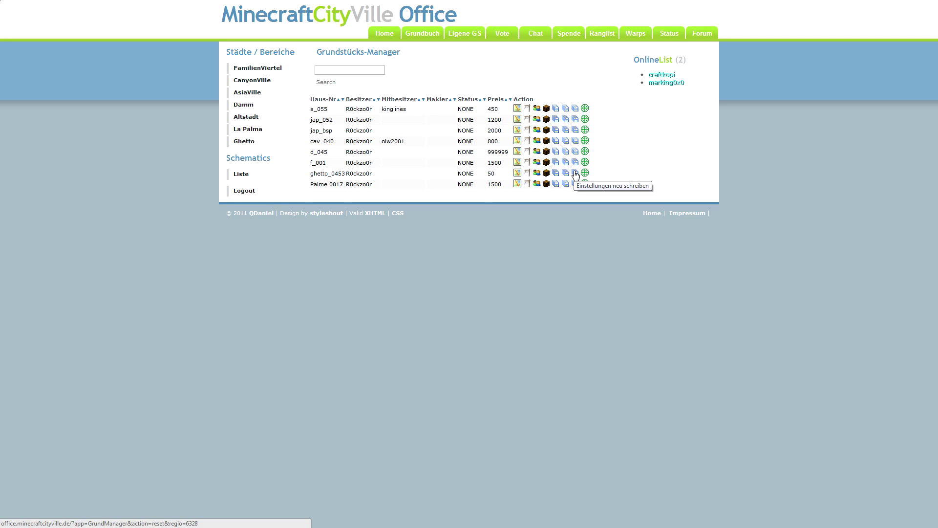
Choose 'Einstellungen neu schreiben' for ghetto_0453 and confirm with OK.
click(575, 173)
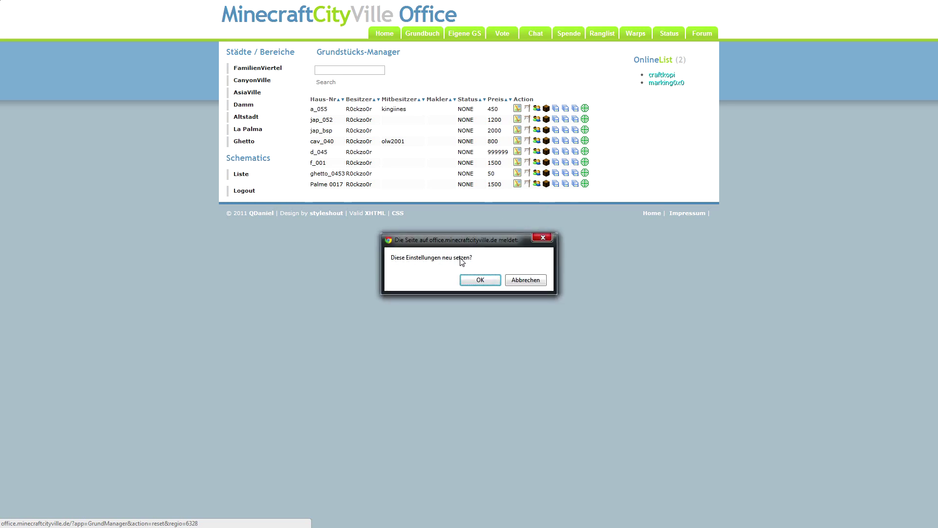
click(487, 280)
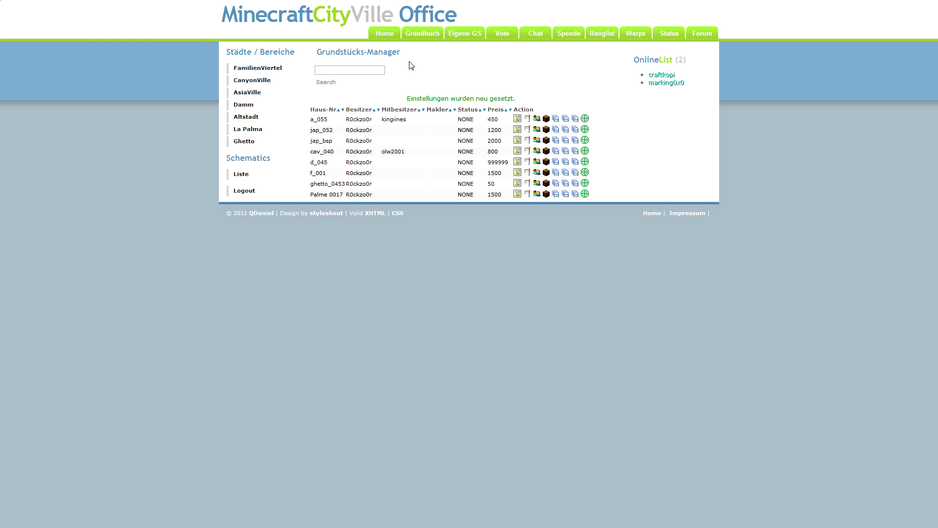
Return to the Grundbuch, then switch to the Spende page.
click(419, 35)
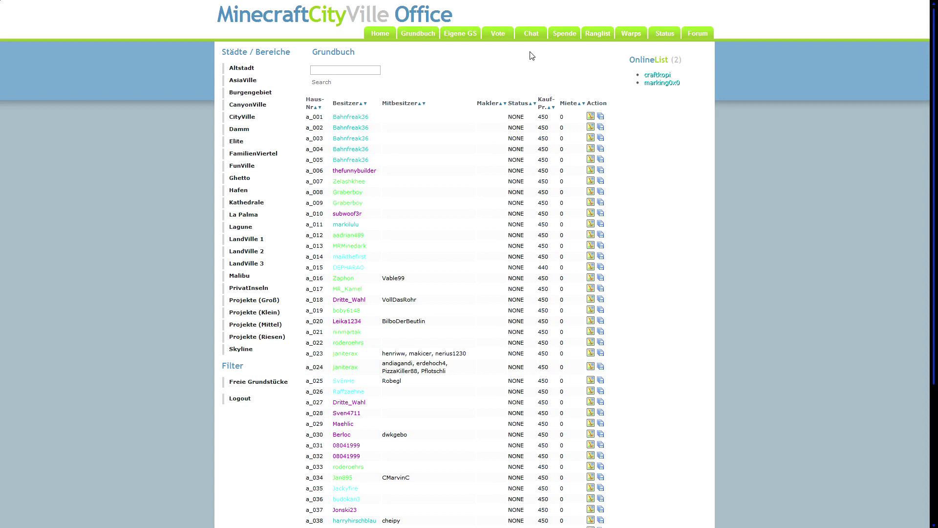
click(566, 37)
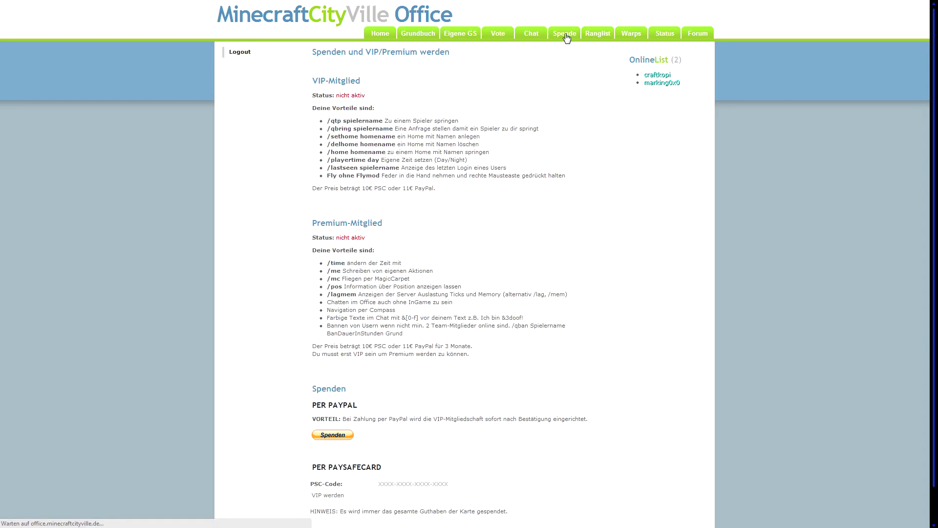